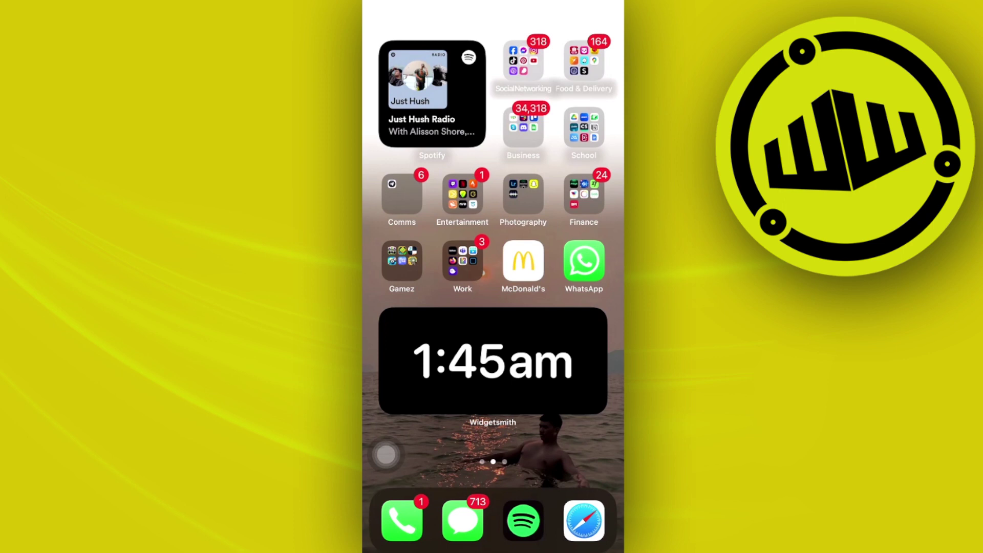
- Launch Facebook from the Social Networking folder, view its feed, then return home
left_click(523, 61)
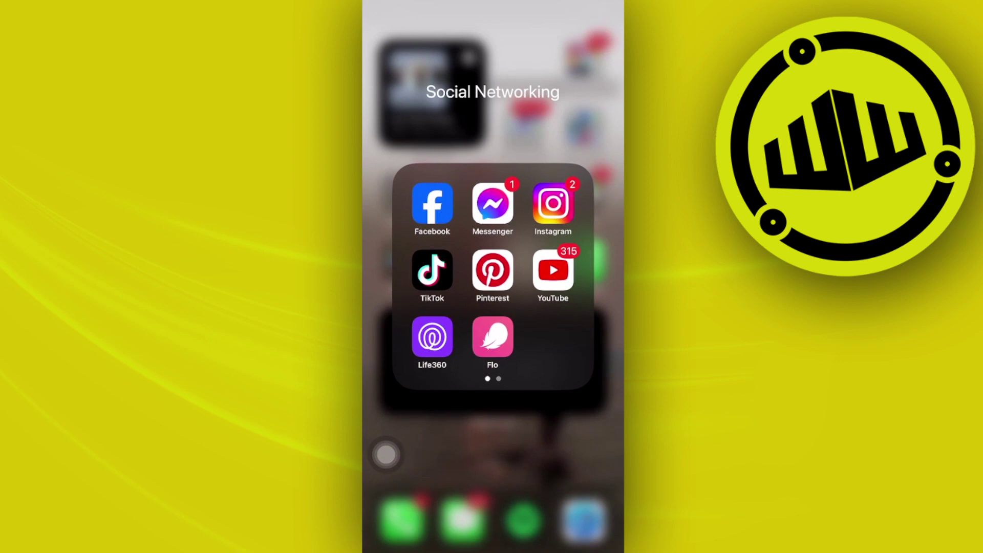
left_click(432, 203)
left_click(568, 82)
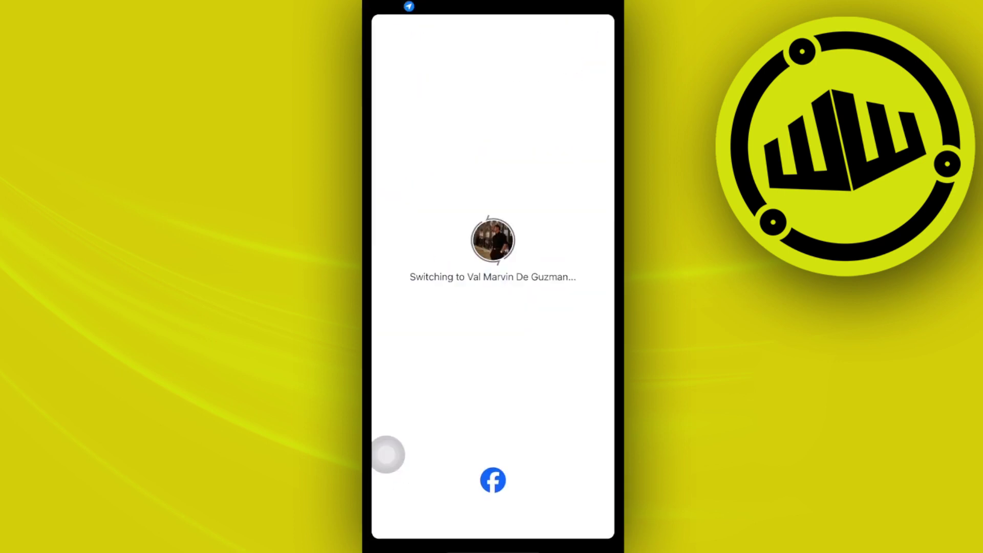
scroll(384, 449, "down", 1)
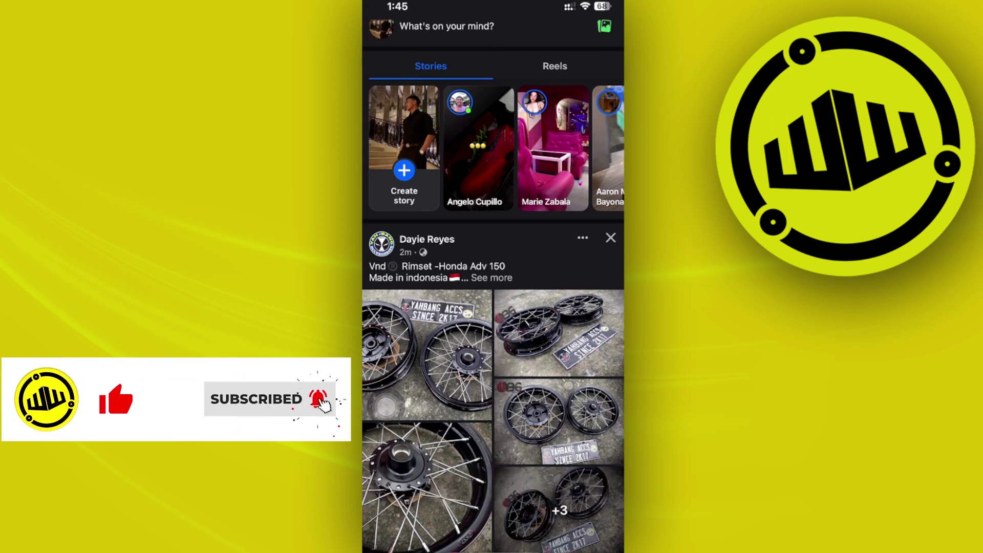
scroll(492, 346, "up", 2)
left_click_drag(492, 546, 492, 308)
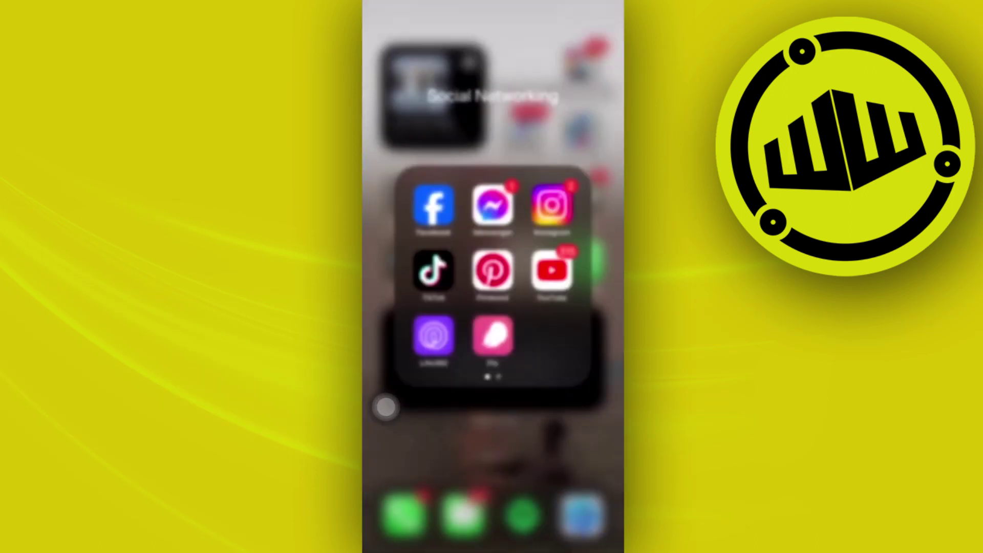
- In Messenger, open the side menu's Switch account list and choose Create new account
left_click(493, 205)
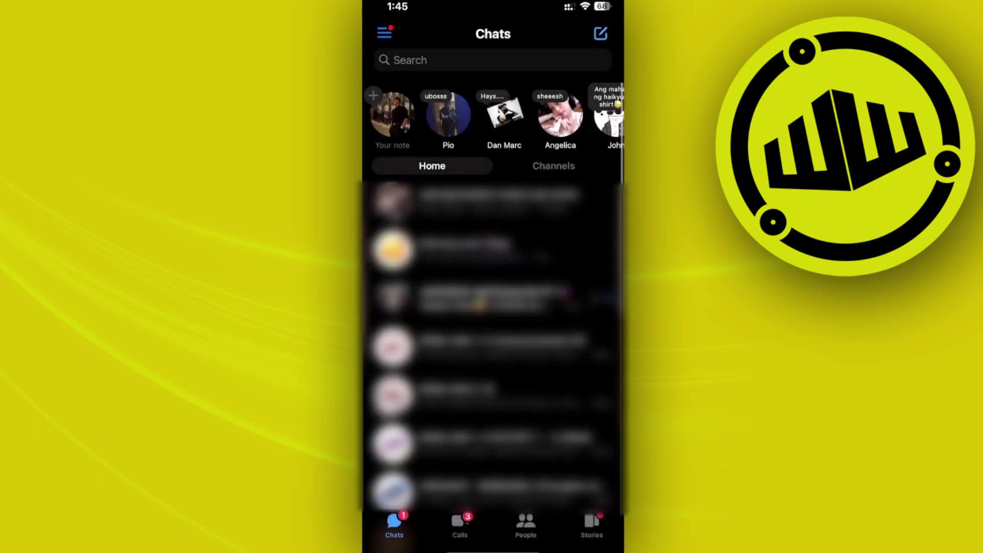
left_click(384, 33)
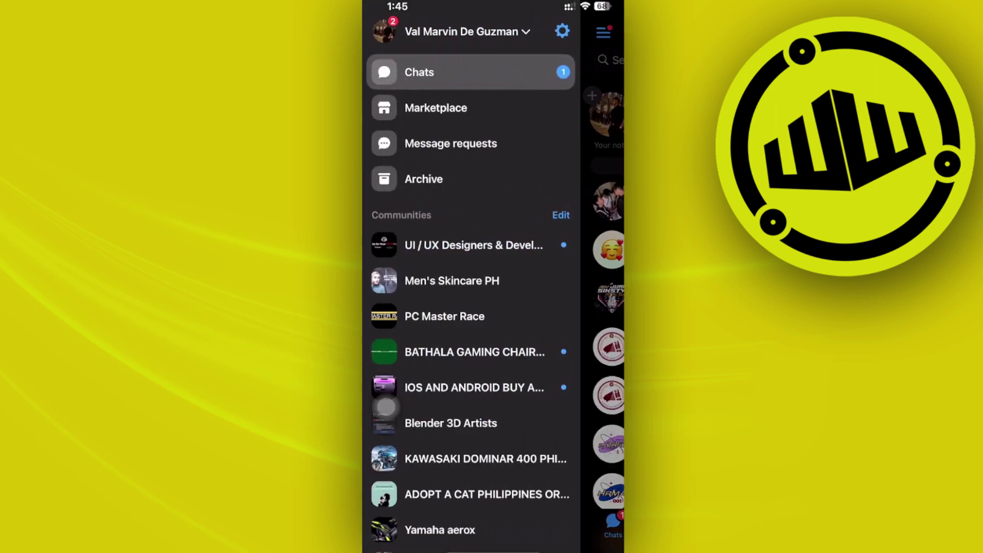
left_click(465, 32)
left_click(386, 407)
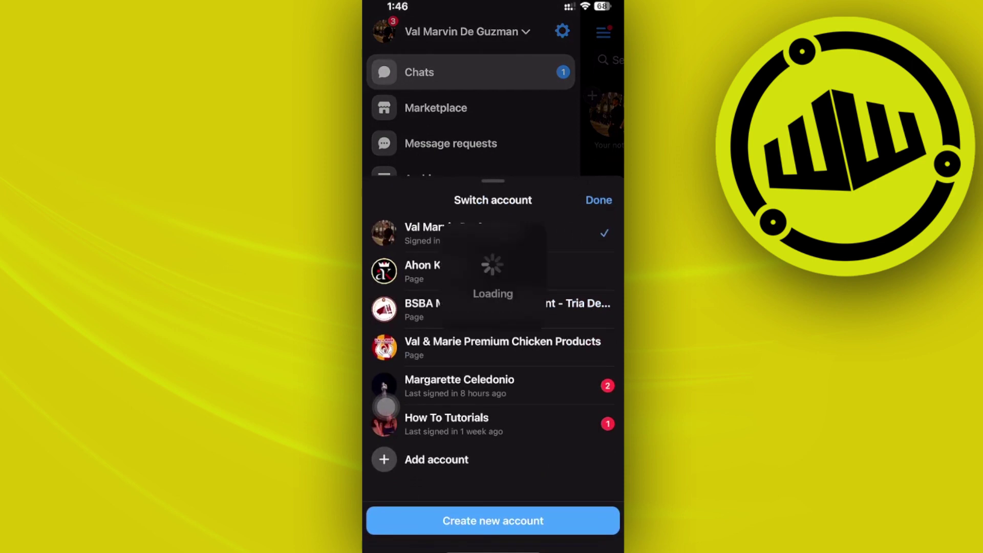
- Continue to the Join Facebook sign-up form, then cancel it
left_click(536, 321)
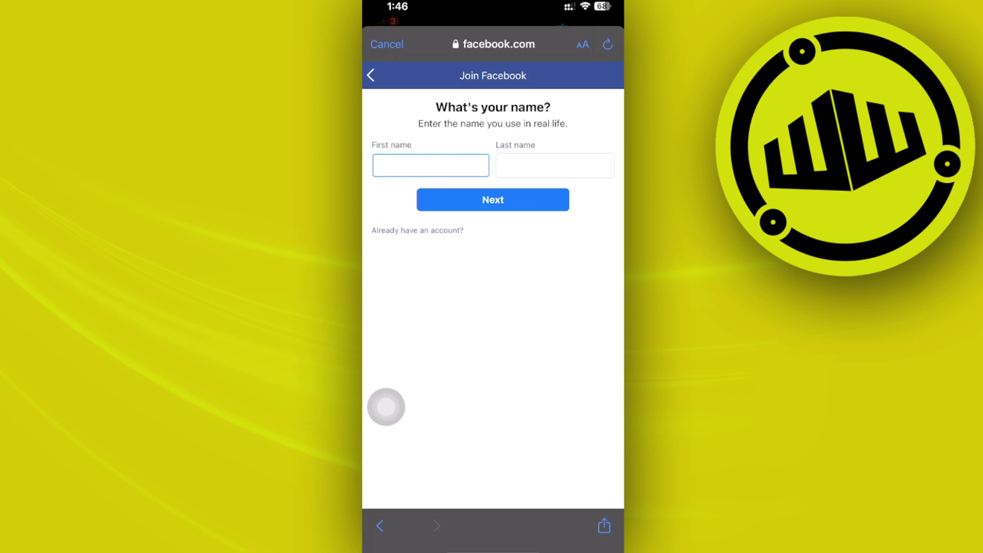
left_click(387, 44)
- Close the Switch account sheet, exit Messenger, and dismiss the Social Networking folder
left_click(598, 200)
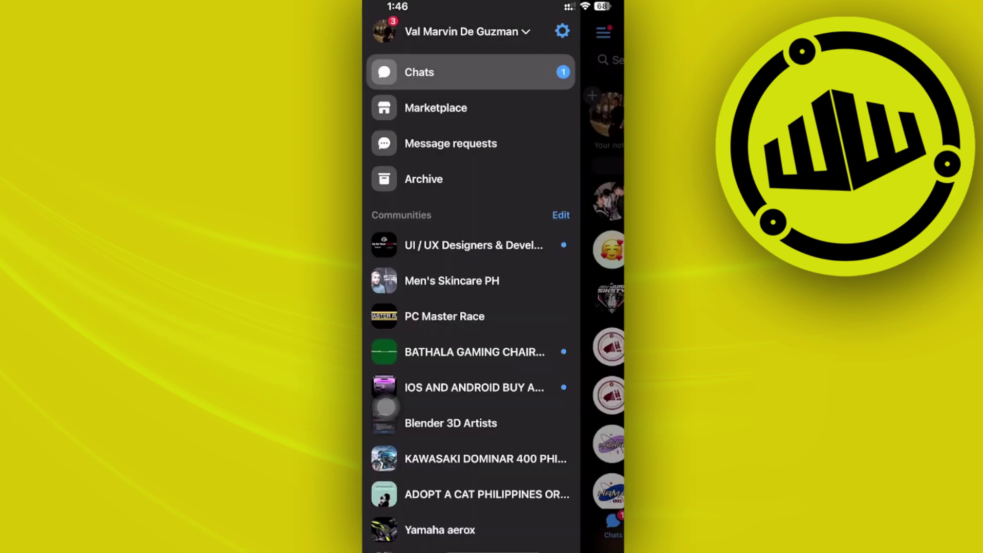
key("super+h")
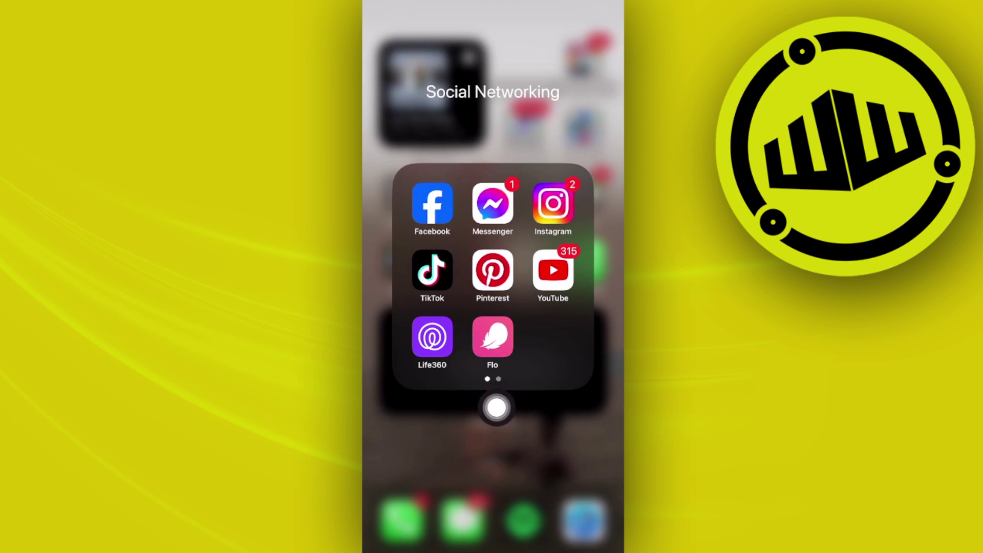
left_click(600, 425)
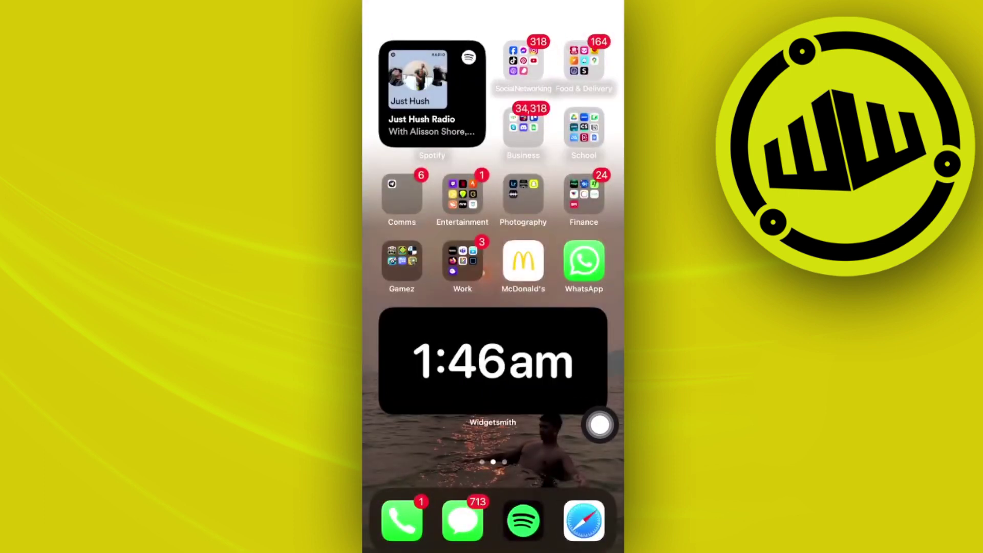